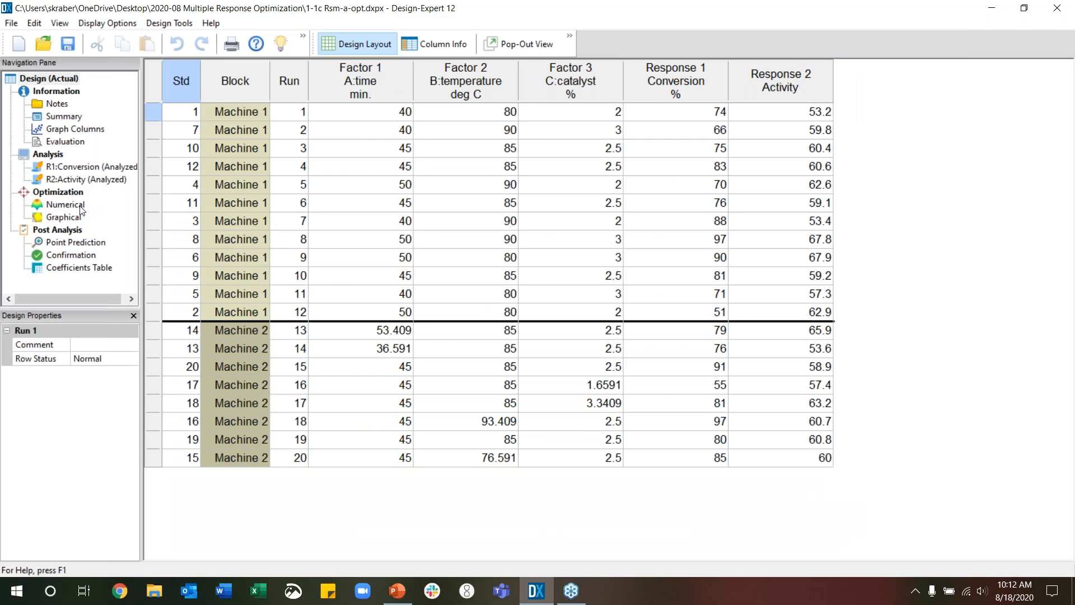
Open the numerical optimization and review the criteria for the factors time, temperature and catalyst
{"action": "left_click", "coordinate": [82, 209]}
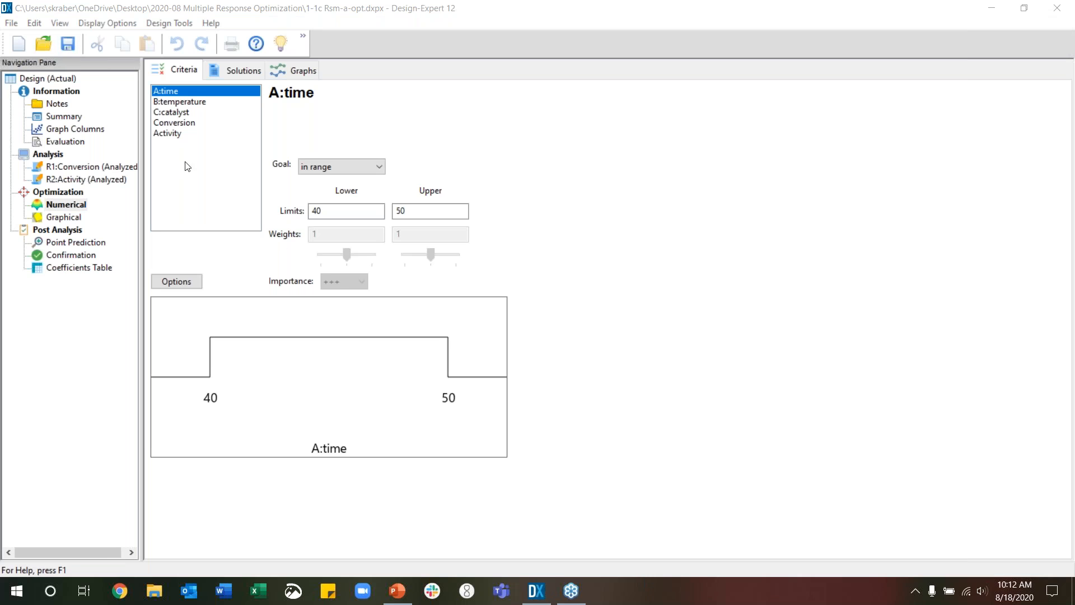
{"action": "left_click", "coordinate": [183, 101]}
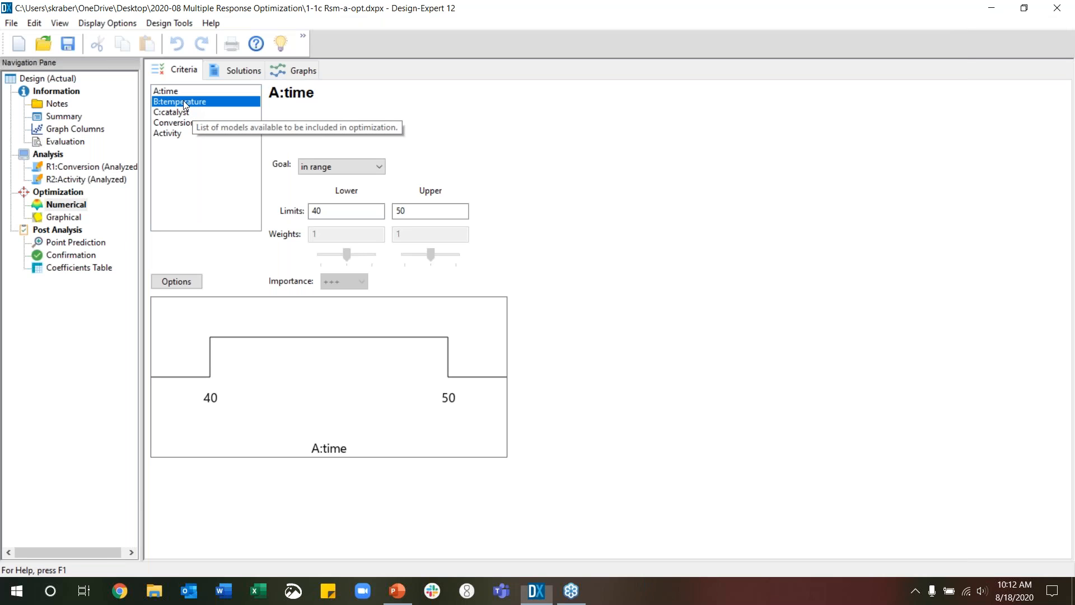
{"action": "left_click", "coordinate": [174, 112]}
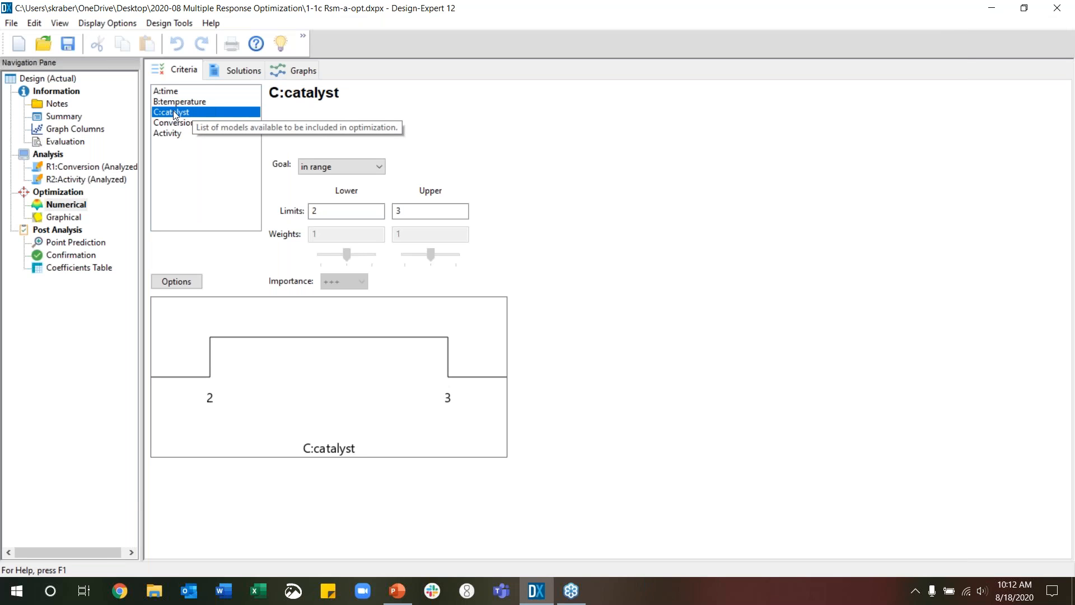
{"action": "left_click", "coordinate": [175, 93]}
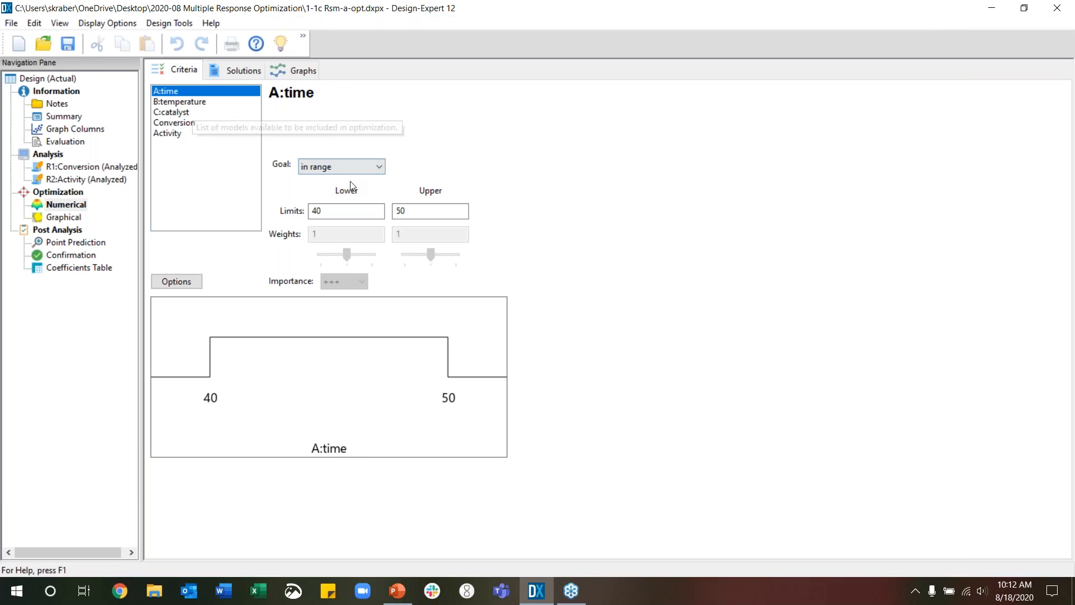
{"action": "left_click", "coordinate": [203, 103]}
{"action": "left_click", "coordinate": [183, 111]}
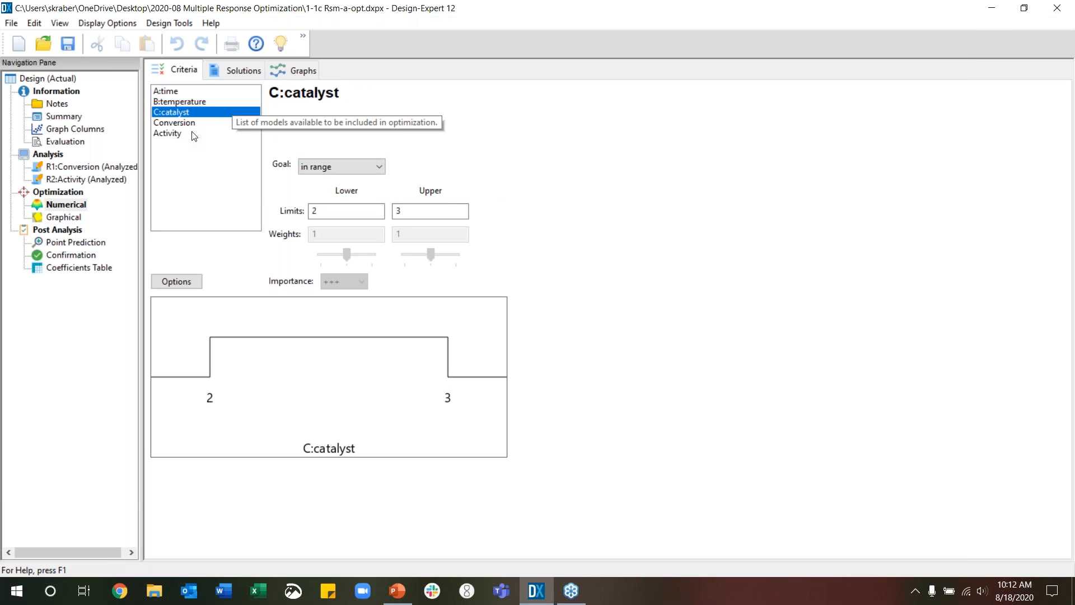
Choose maximize as the goal for the Conversion response and review the Activity response's criteria
{"action": "left_click", "coordinate": [194, 124]}
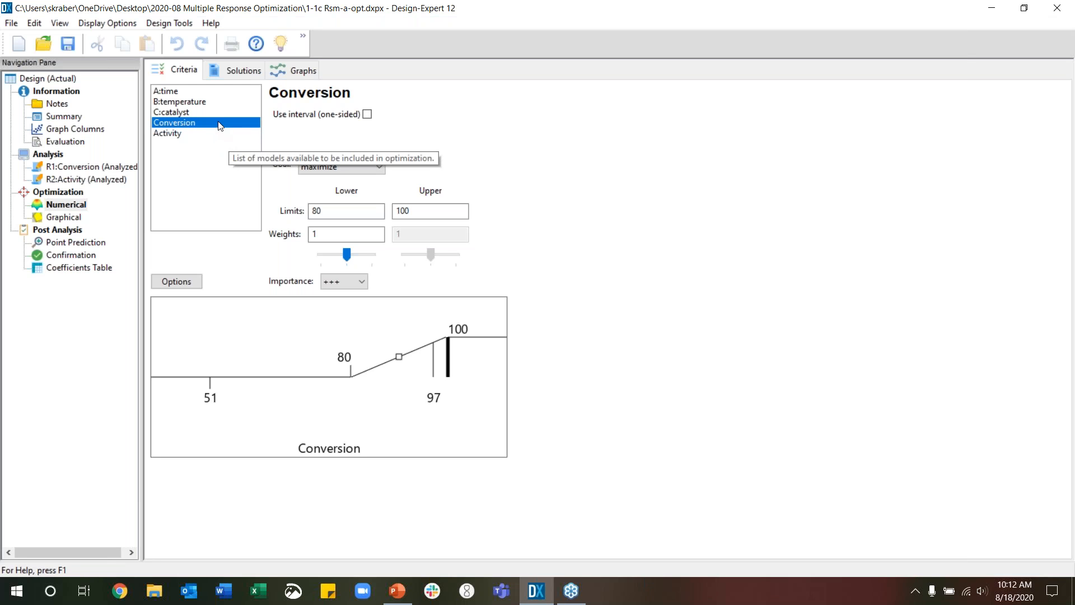
{"action": "left_click", "coordinate": [374, 168]}
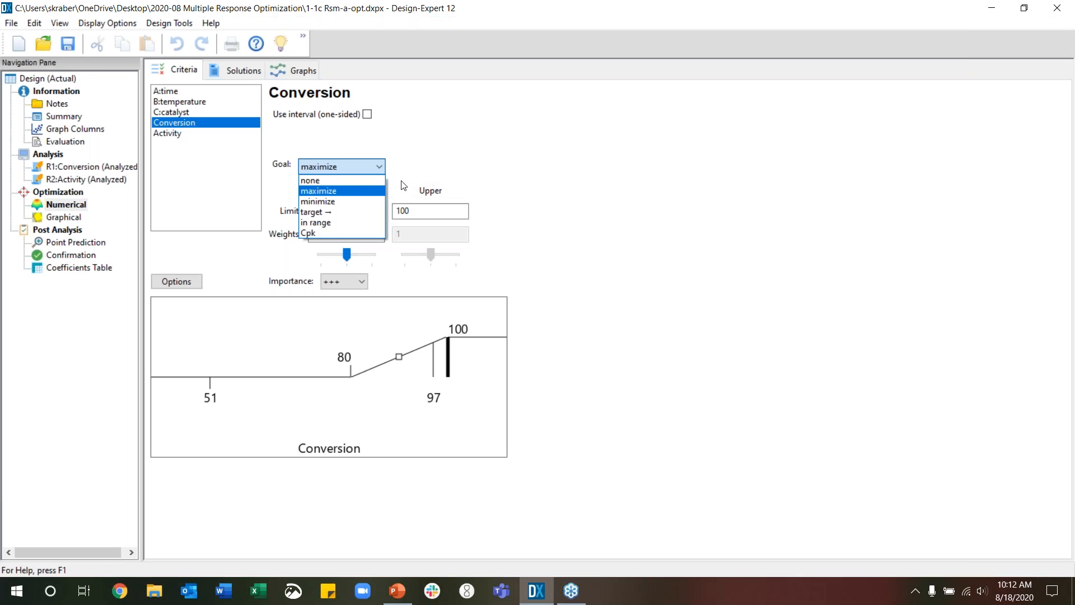
{"action": "left_click", "coordinate": [359, 193]}
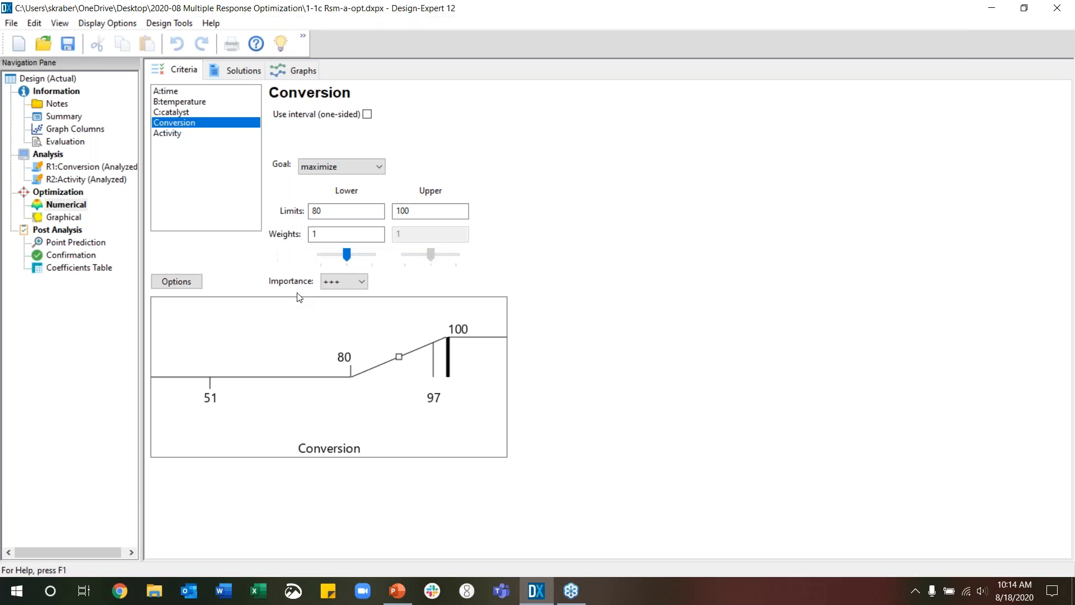
{"action": "left_click", "coordinate": [177, 137]}
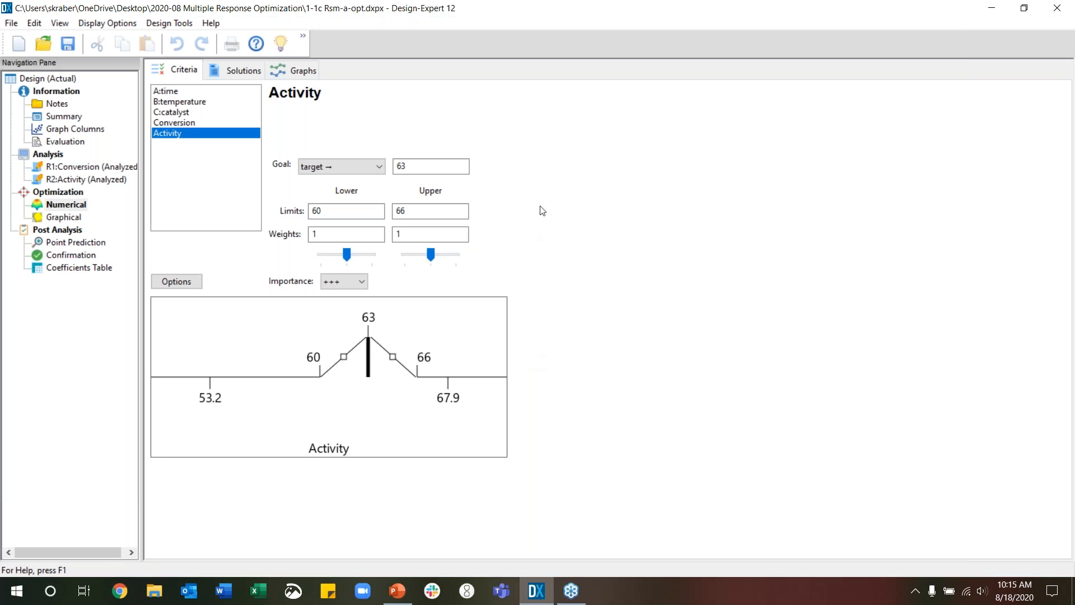
Generate the numerical optimization solutions, enlarge the Solutions table in the report and display the selected solution as ramps
{"action": "left_click", "coordinate": [229, 73]}
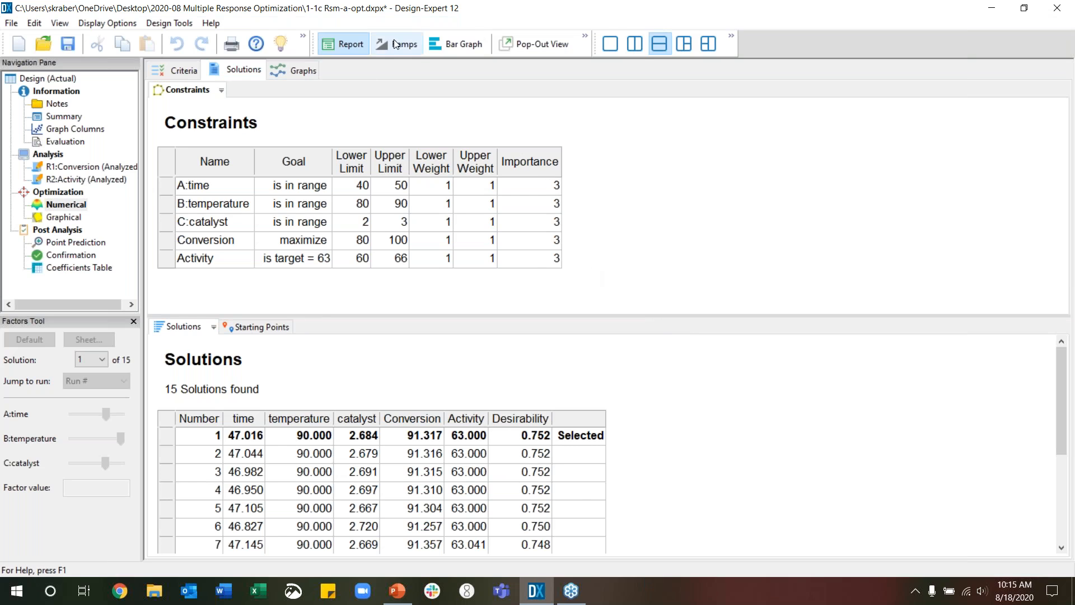
{"action": "left_click_drag", "start_coordinate": [651, 314], "coordinate": [649, 255]}
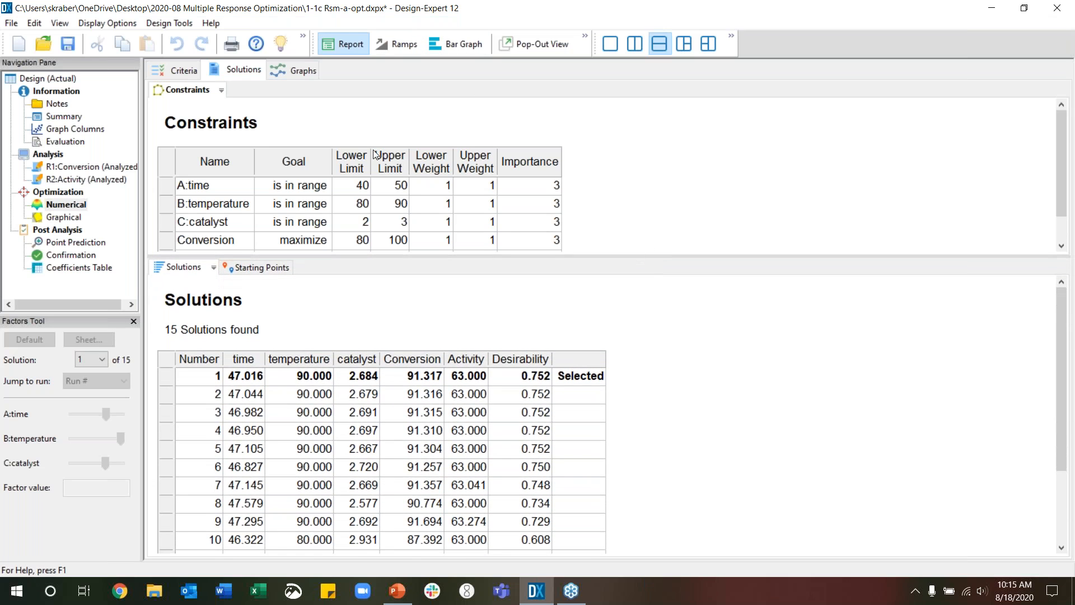
{"action": "left_click", "coordinate": [396, 44]}
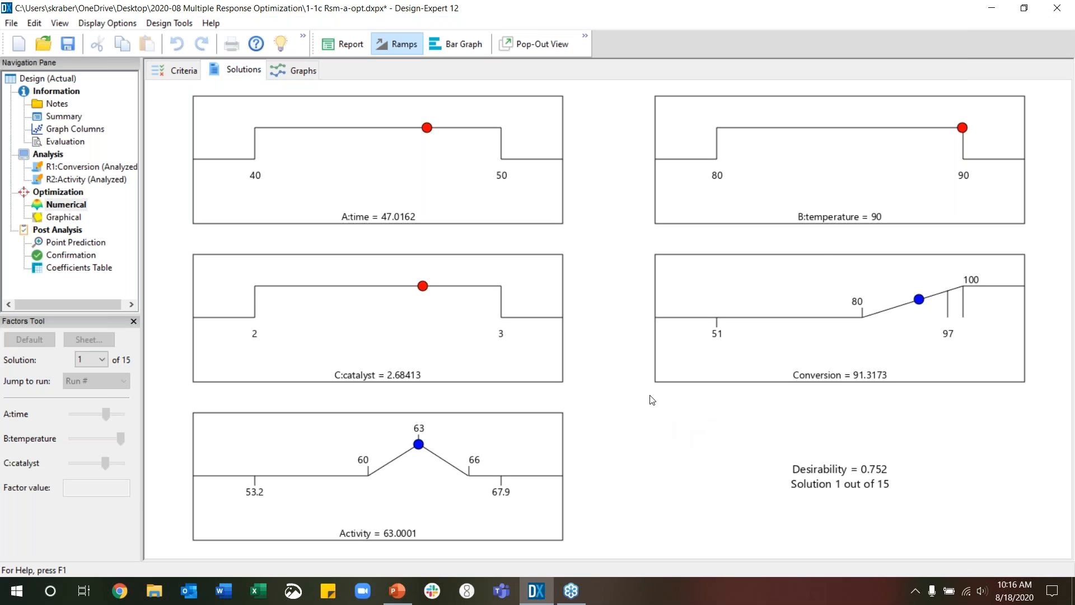
Copy the ramps graph and look through the list of available solution numbers without changing the selection
{"action": "right_click", "coordinate": [622, 403]}
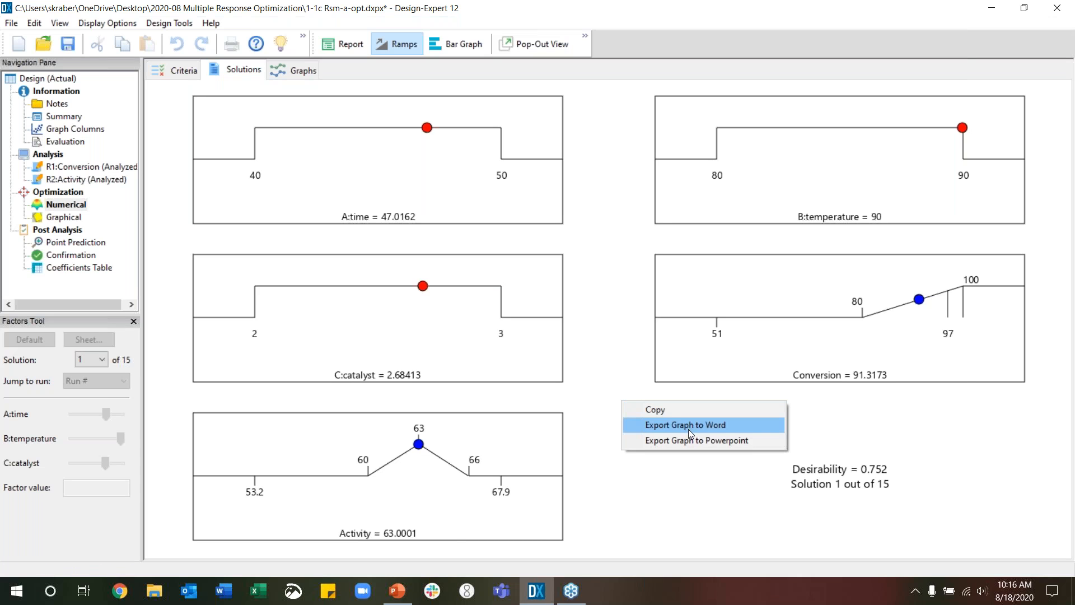
{"action": "left_click", "coordinate": [682, 409]}
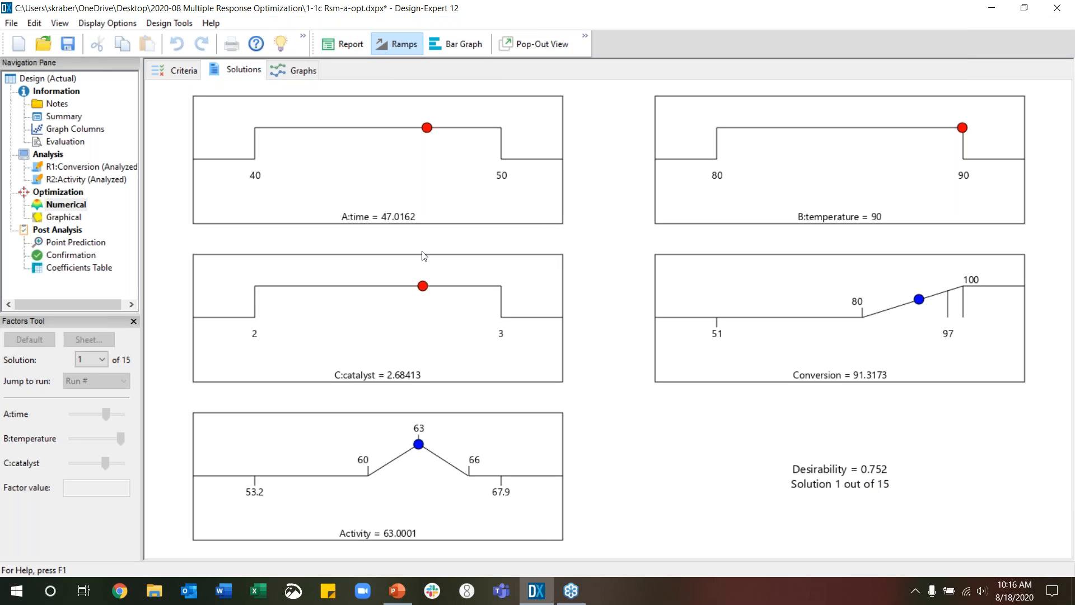
{"action": "left_click", "coordinate": [106, 362]}
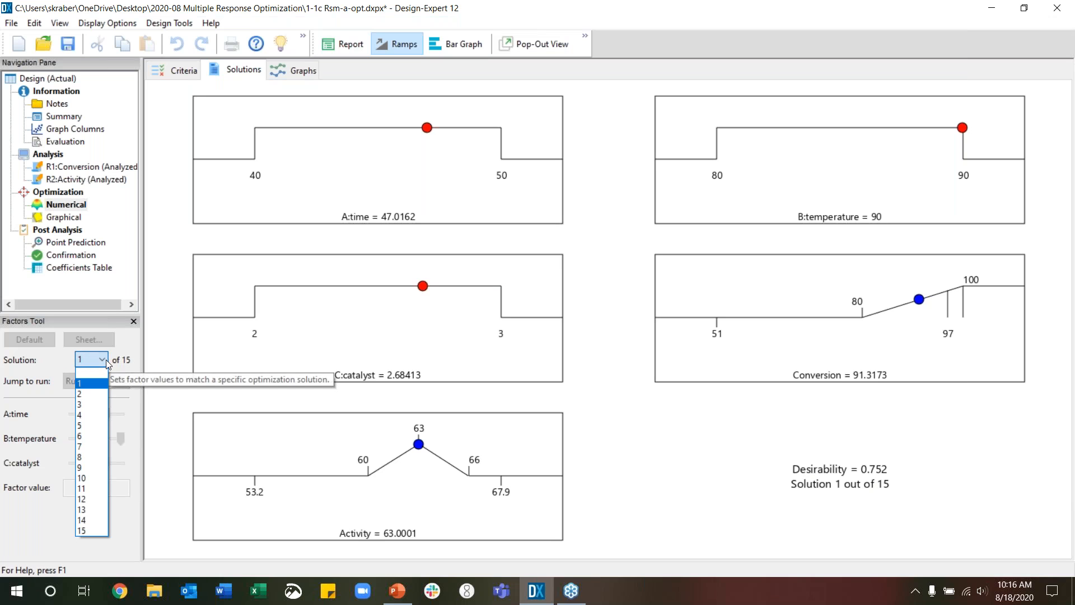
{"action": "left_click", "coordinate": [168, 344]}
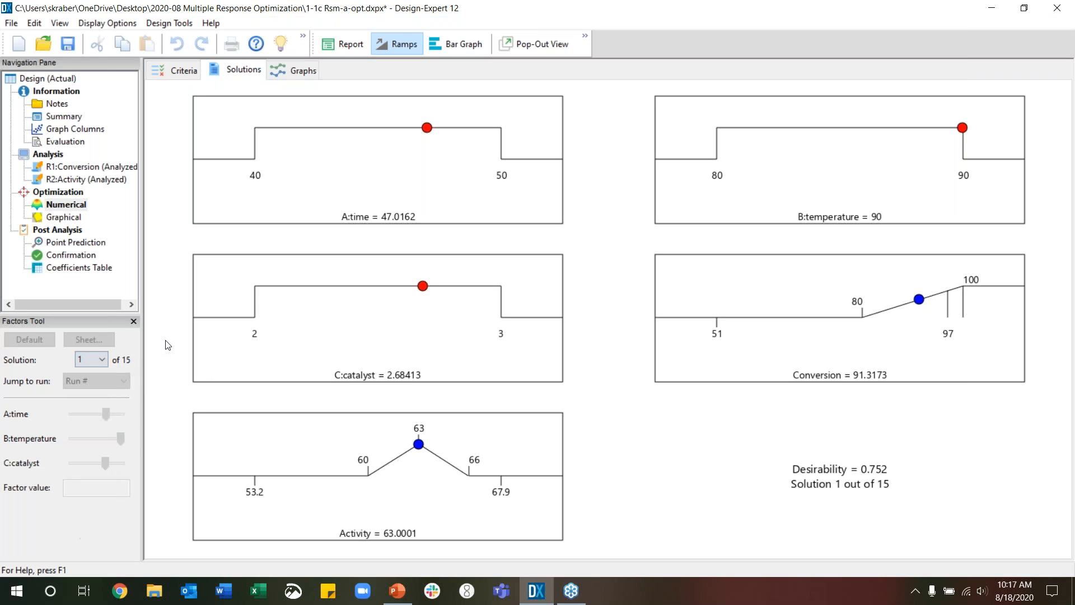
Return to the solutions report and enlarge the Solutions table to show every solution row
{"action": "left_click", "coordinate": [344, 45]}
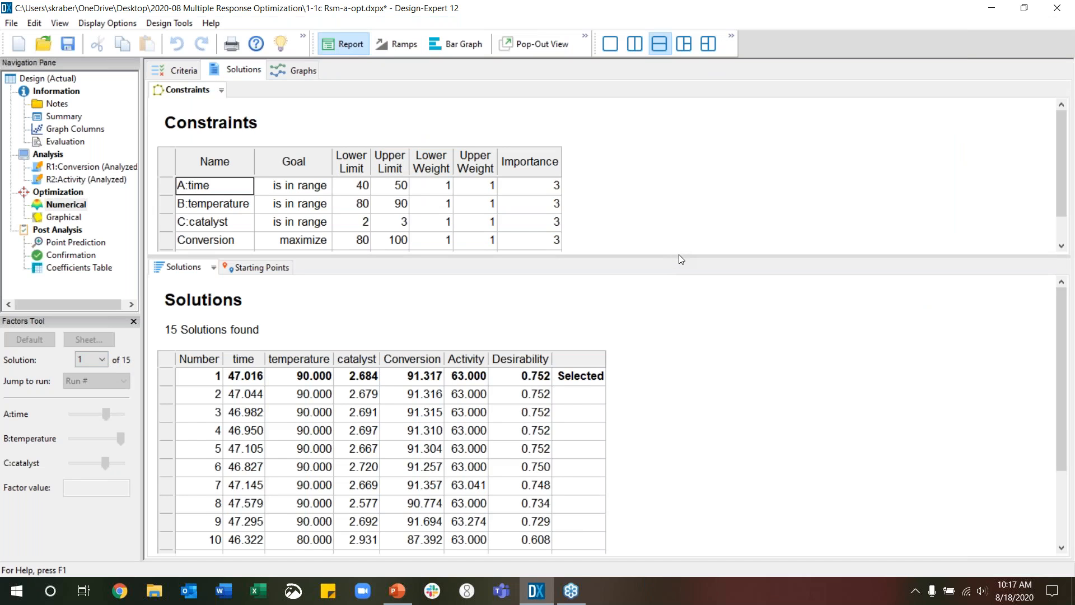
{"action": "left_click_drag", "start_coordinate": [680, 256], "coordinate": [677, 181]}
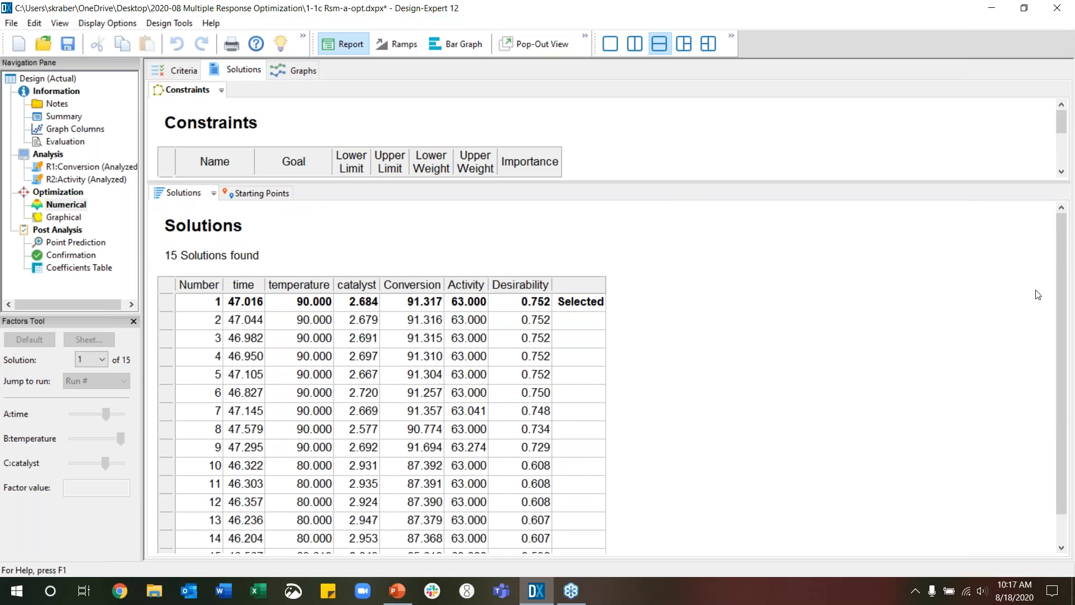
{"action": "scroll", "coordinate": [1062, 293], "scroll_direction": "down", "scroll_amount": 1}
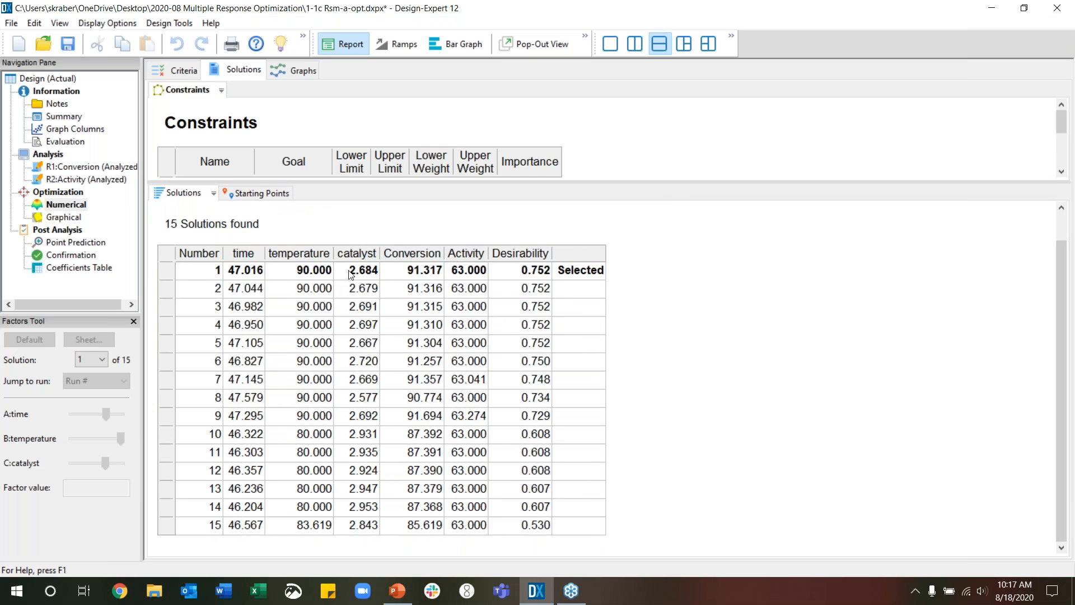
Examine the time, temperature and catalyst settings of solution 1, the row of solution 9 and the temperatures of solutions 10 to 15
{"action": "left_click", "coordinate": [253, 273]}
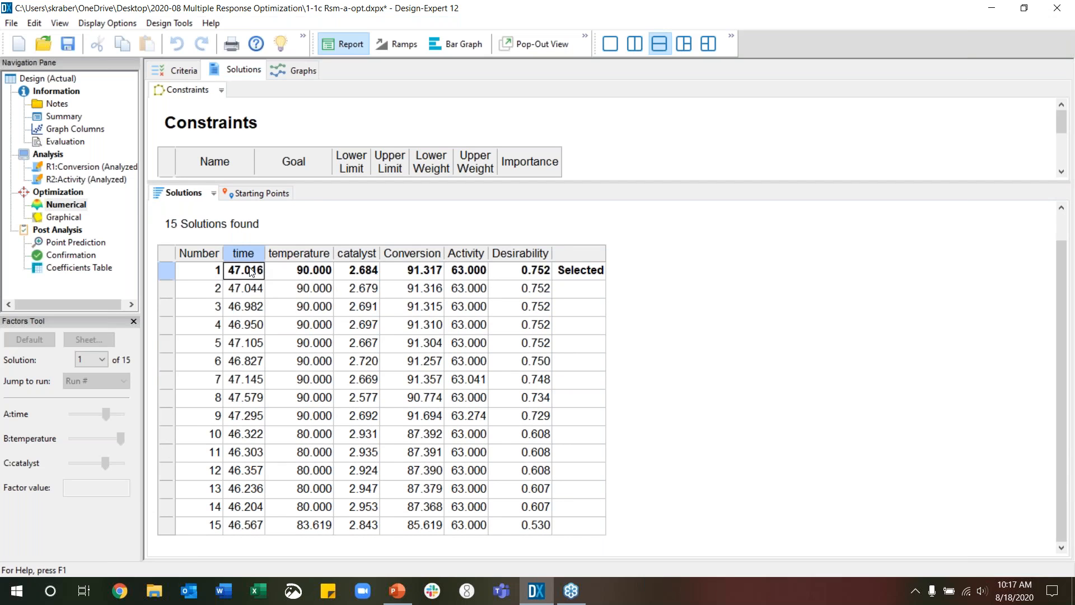
{"action": "left_click", "coordinate": [322, 273]}
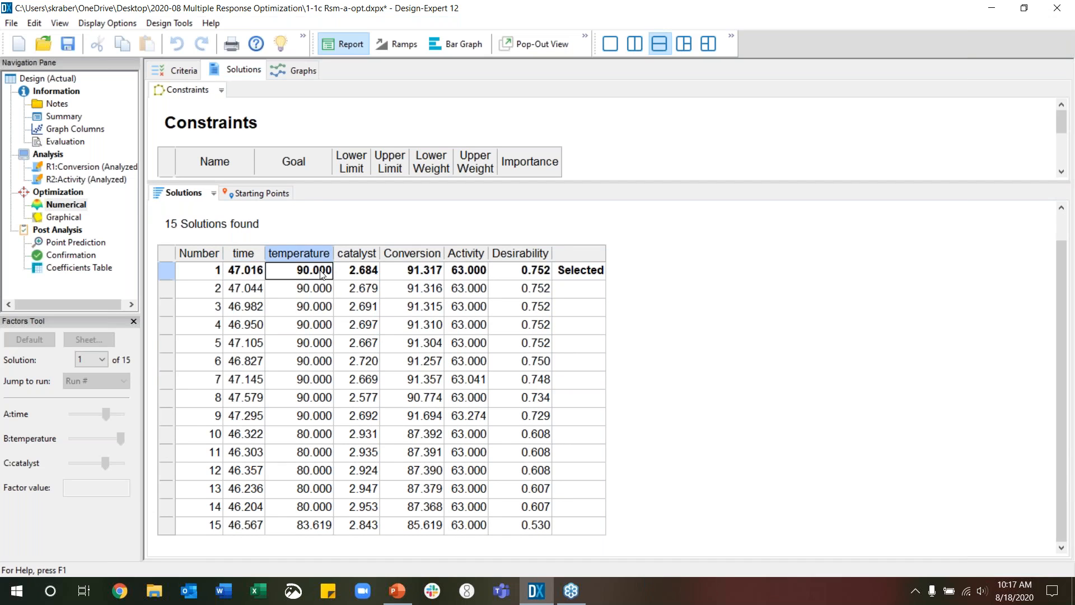
{"action": "left_click", "coordinate": [369, 274]}
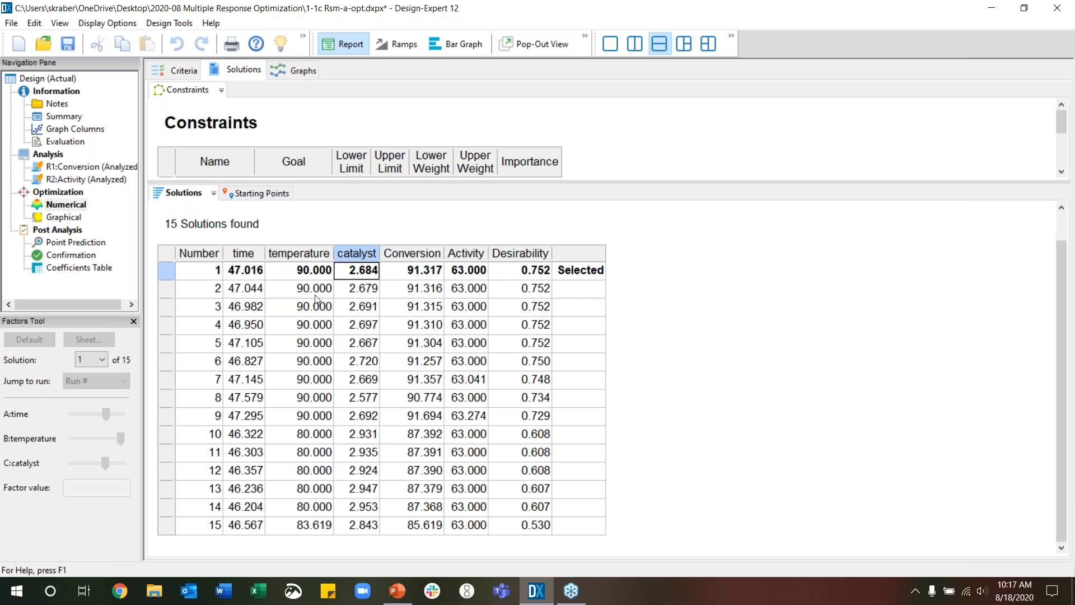
{"action": "left_click", "coordinate": [167, 419]}
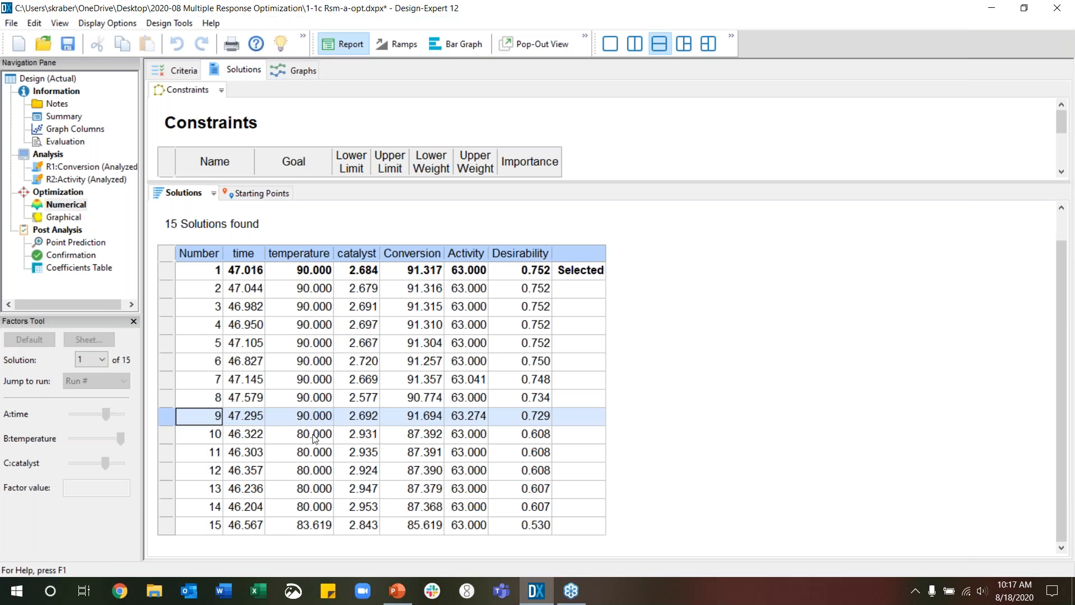
{"action": "left_click_drag", "start_coordinate": [314, 438], "coordinate": [319, 526]}
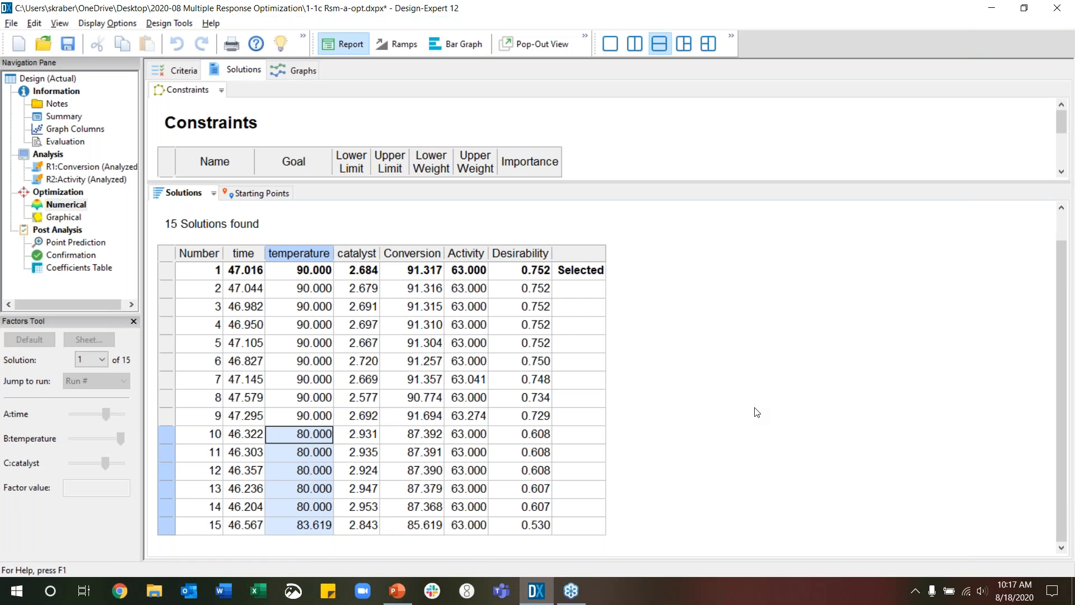
Switch to the PowerPoint slide show and advance to slide 13 on the Ramps View
{"action": "key", "text": "alt+Tab"}
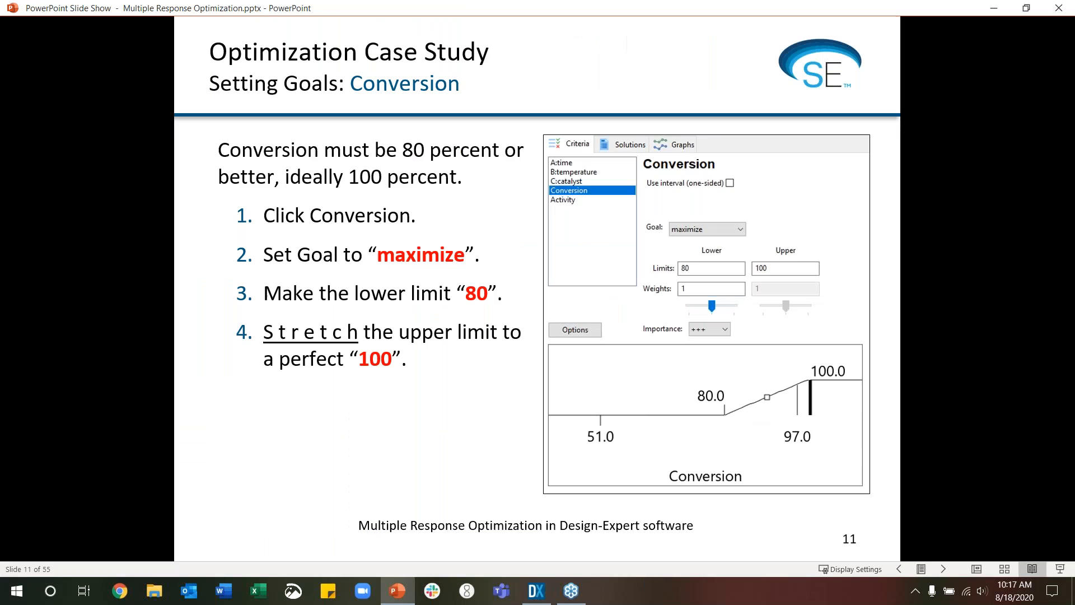
{"action": "key", "text": "Right"}
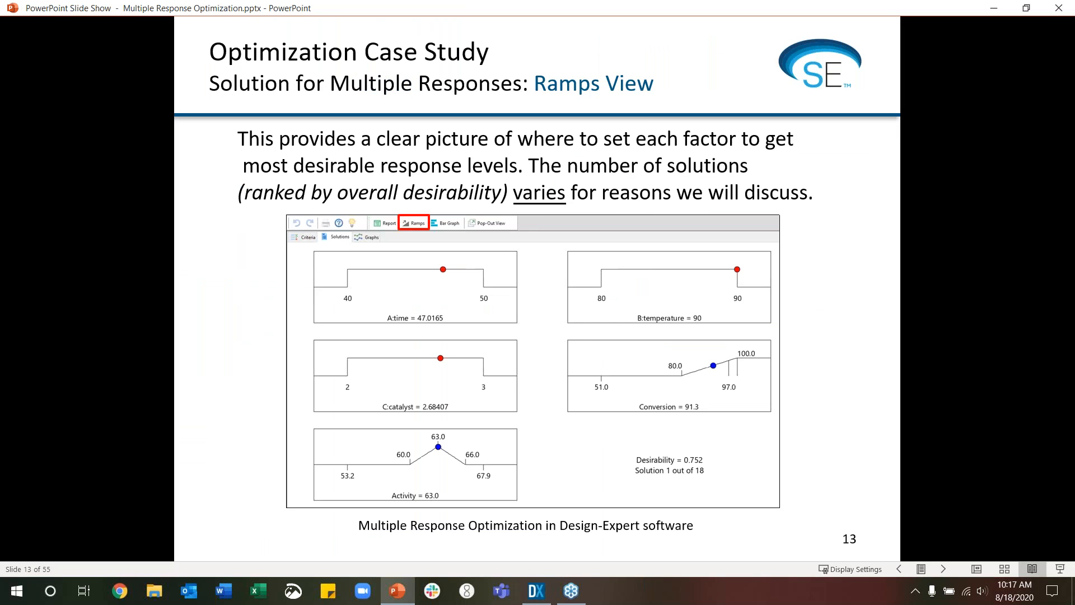
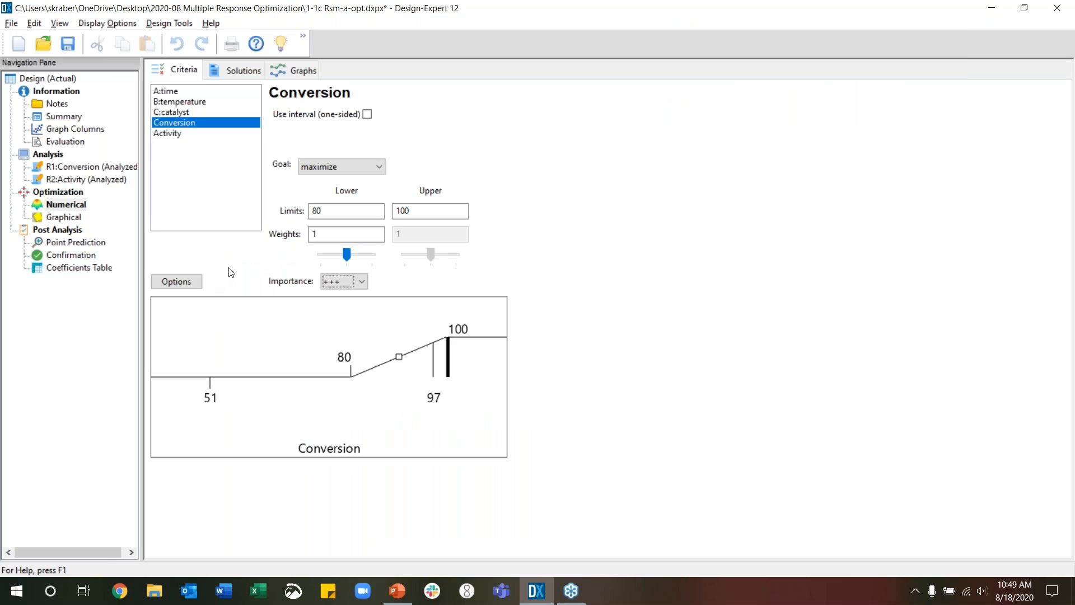
Examine the descriptions of random starting points, number of design points and duplicate solution filter in the numerical optimization options, leaving them unchanged
{"action": "left_click", "coordinate": [177, 282]}
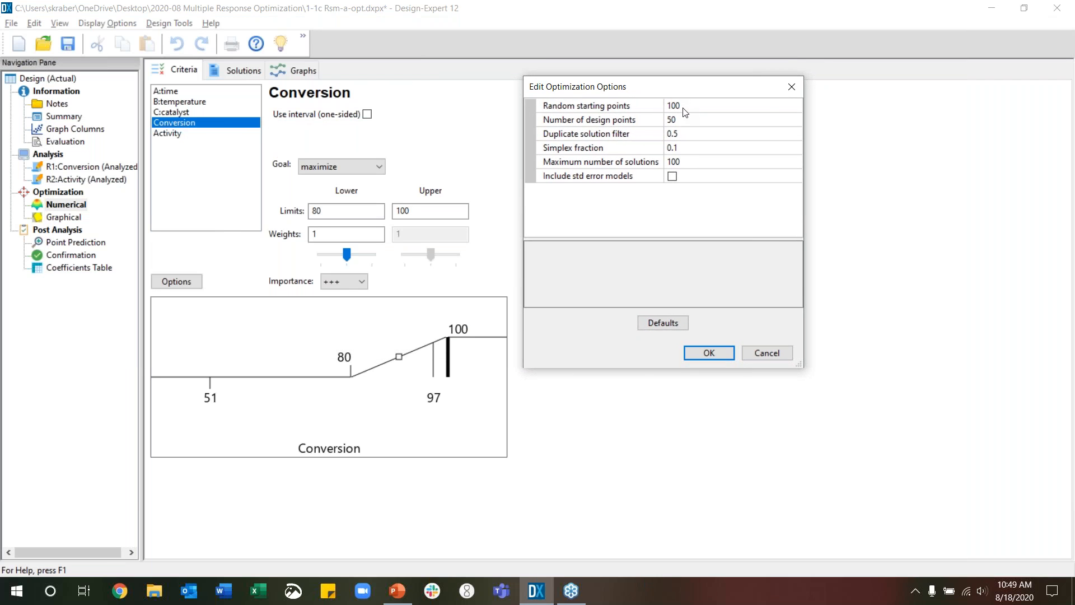
{"action": "left_click", "coordinate": [684, 111]}
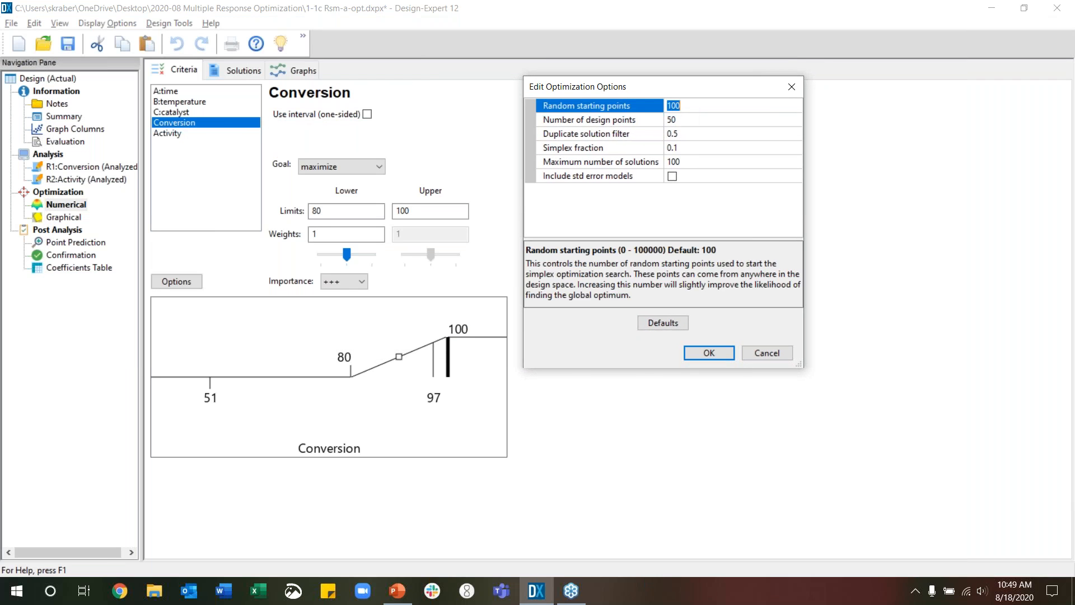
{"action": "left_click", "coordinate": [688, 122]}
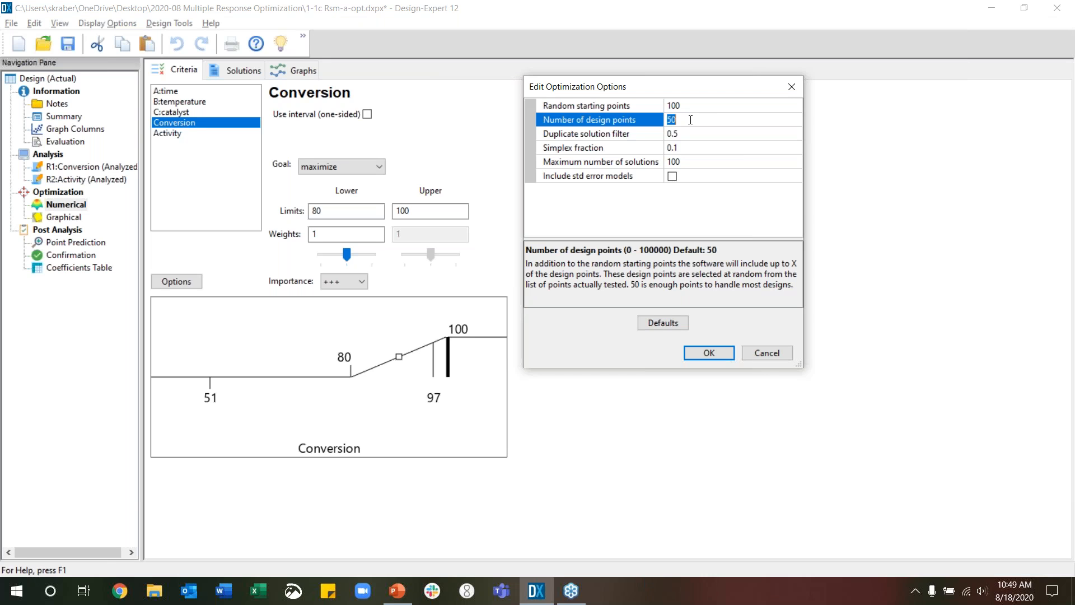
{"action": "left_click", "coordinate": [698, 107]}
{"action": "left_click", "coordinate": [699, 121]}
{"action": "left_click", "coordinate": [698, 107]}
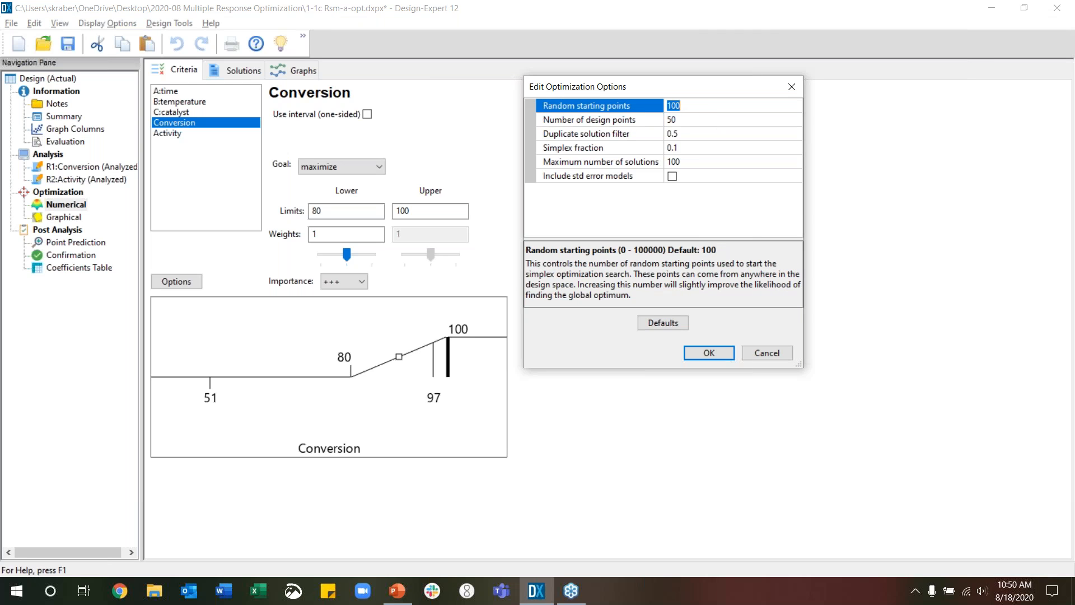
{"action": "left_click", "coordinate": [694, 134]}
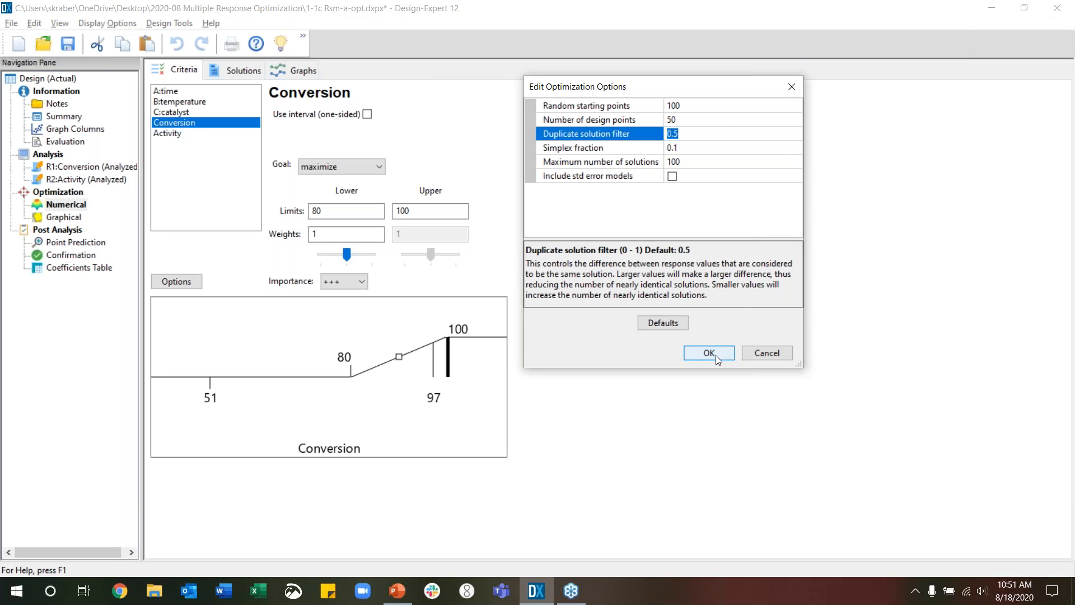
{"action": "left_click", "coordinate": [750, 354]}
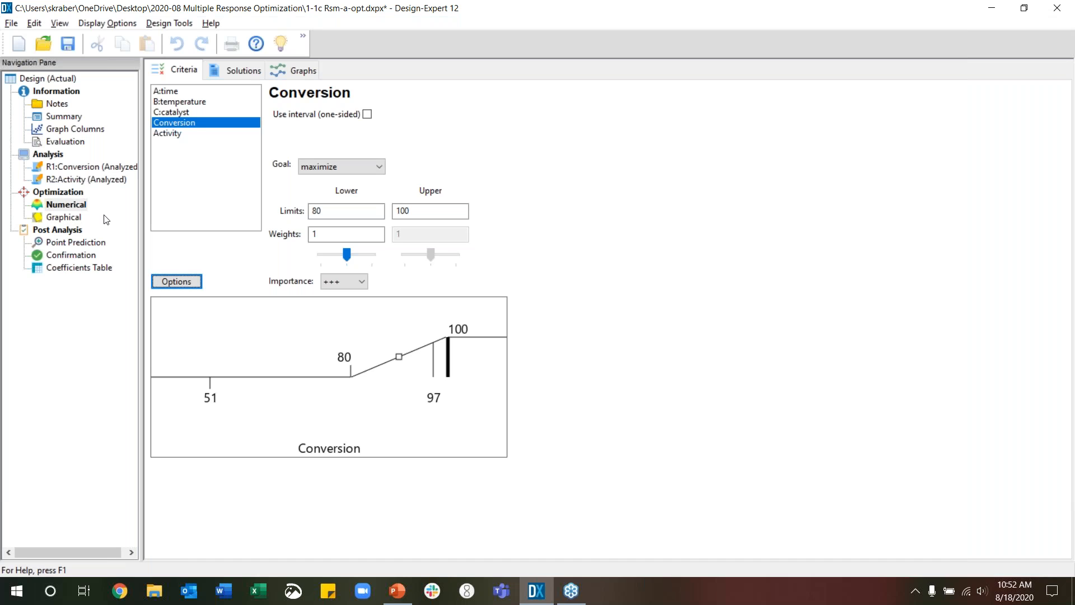
Review the graphical optimization limits for Conversion and Activity and display their overlay plot
{"action": "left_click", "coordinate": [69, 218]}
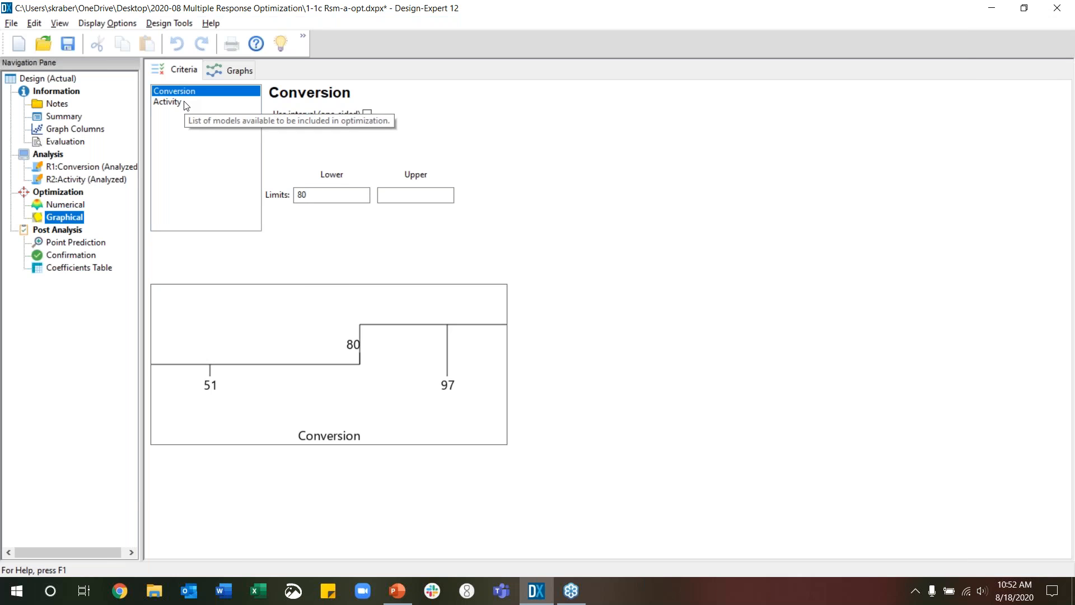
{"action": "left_click", "coordinate": [168, 101]}
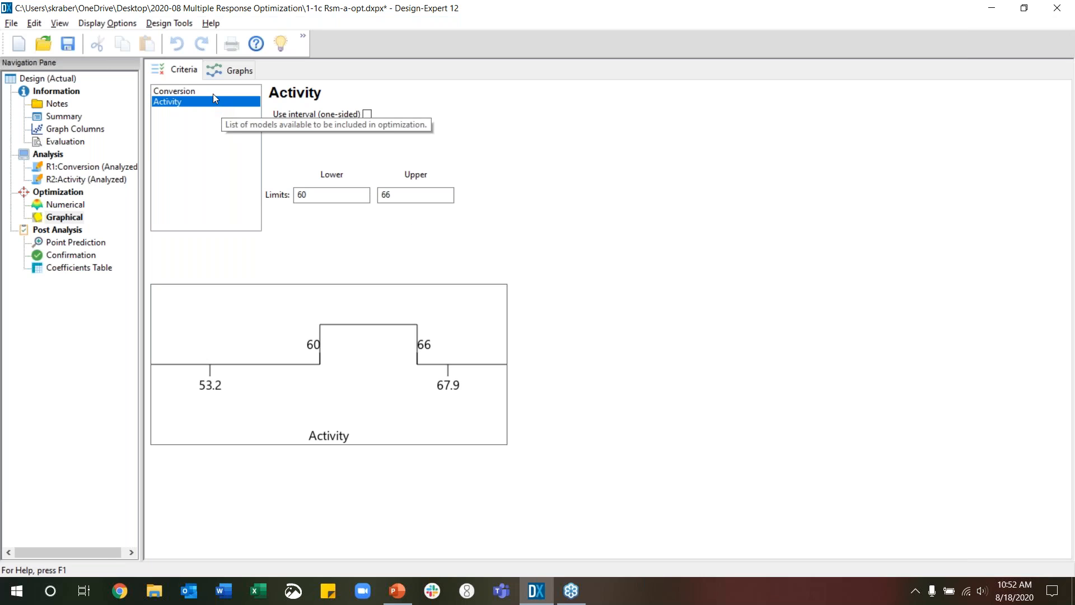
{"action": "left_click", "coordinate": [232, 72]}
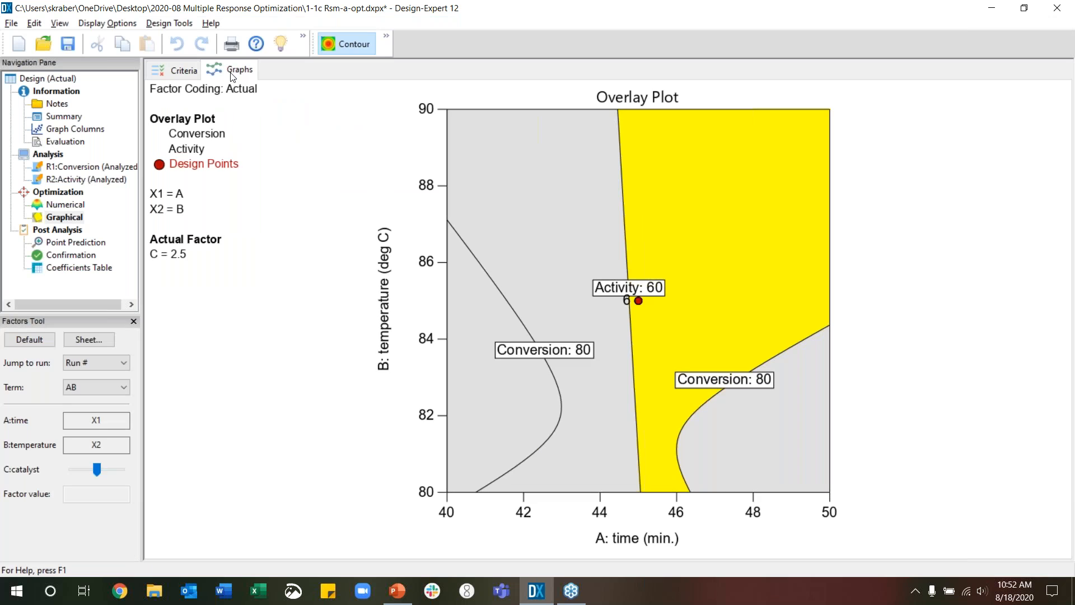
Show the overlay plot for the AC term and move the temperature factor to 80, then up to 90
{"action": "left_click", "coordinate": [105, 386]}
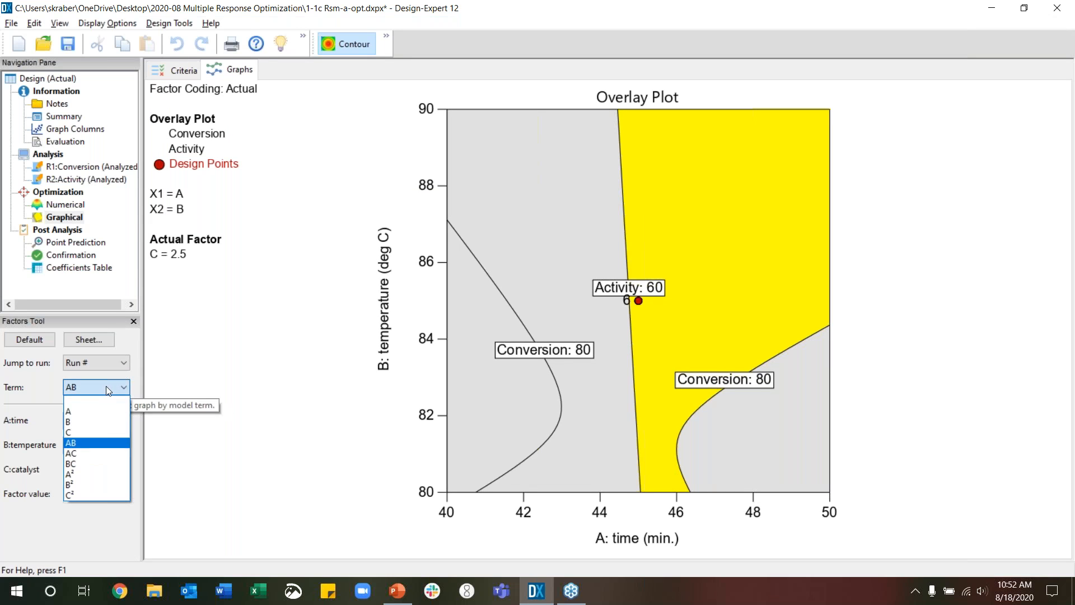
{"action": "left_click", "coordinate": [103, 454]}
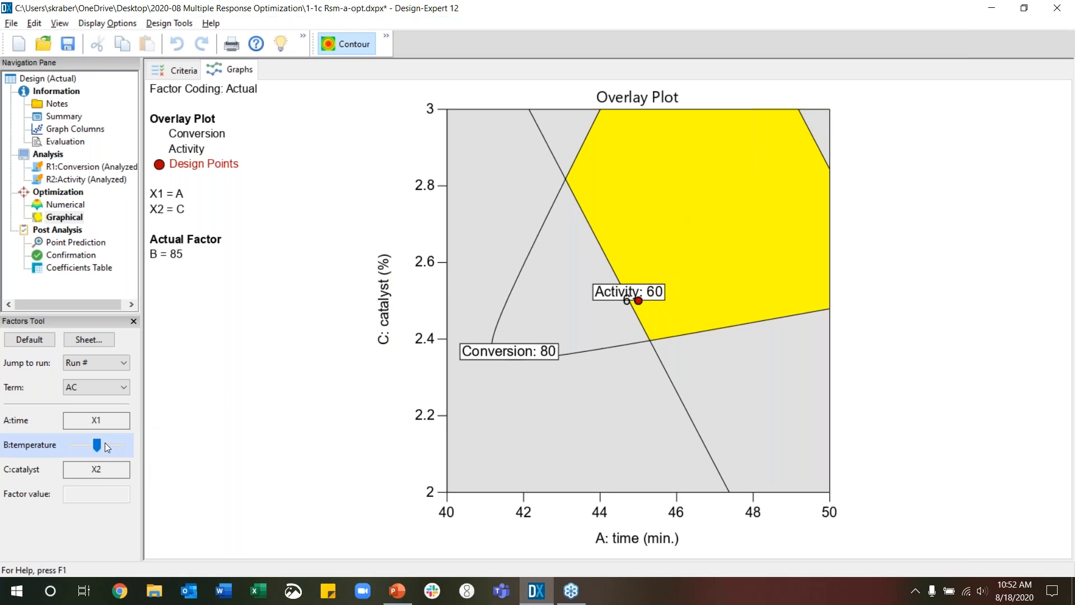
{"action": "left_click_drag", "start_coordinate": [97, 446], "coordinate": [61, 453]}
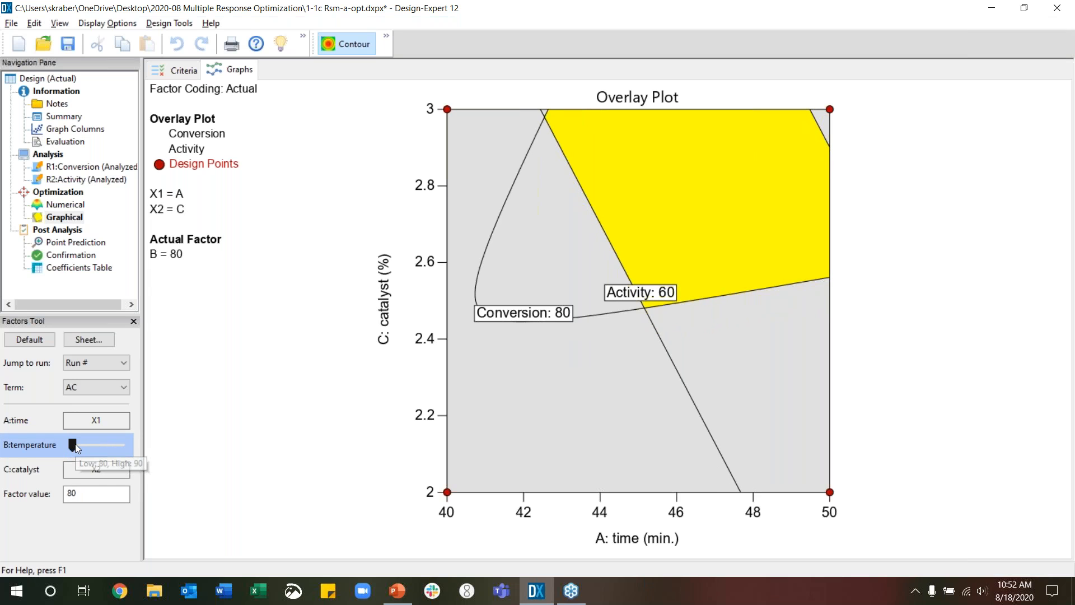
{"action": "left_click", "coordinate": [100, 443]}
{"action": "left_click_drag", "start_coordinate": [100, 442], "coordinate": [139, 446]}
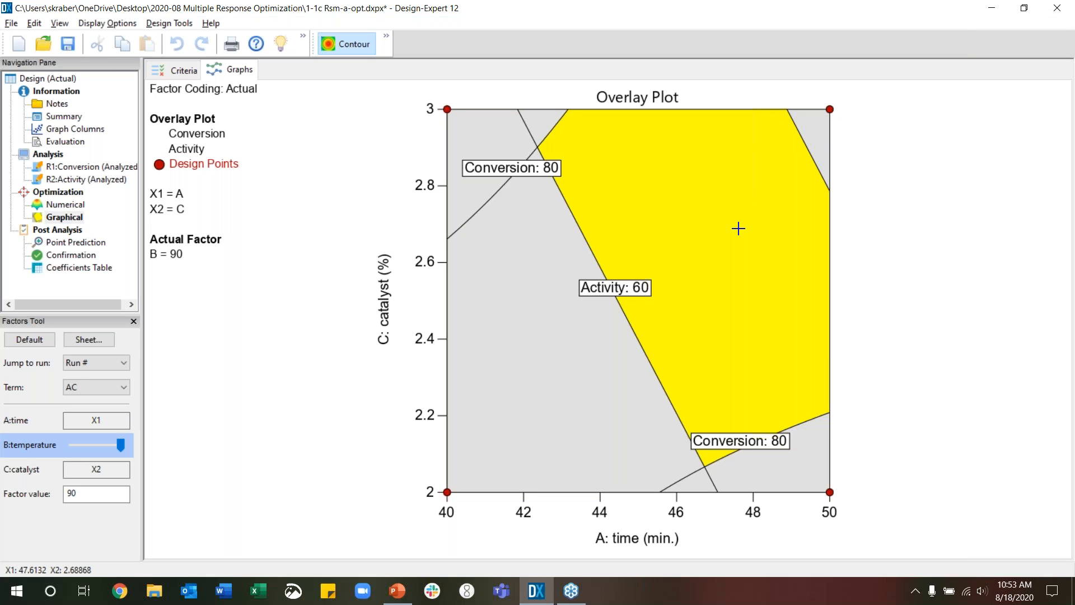
Add one-sided confidence intervals with alpha 0.05 to the Conversion and Activity graphical criteria and display the updated overlay plot
{"action": "left_click", "coordinate": [180, 73]}
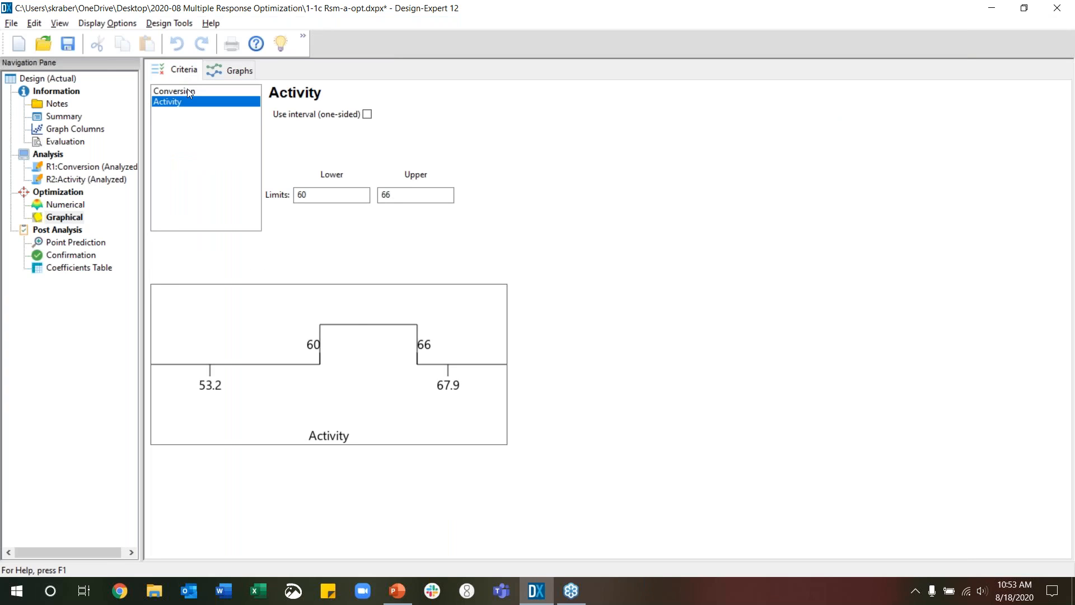
{"action": "left_click", "coordinate": [186, 90]}
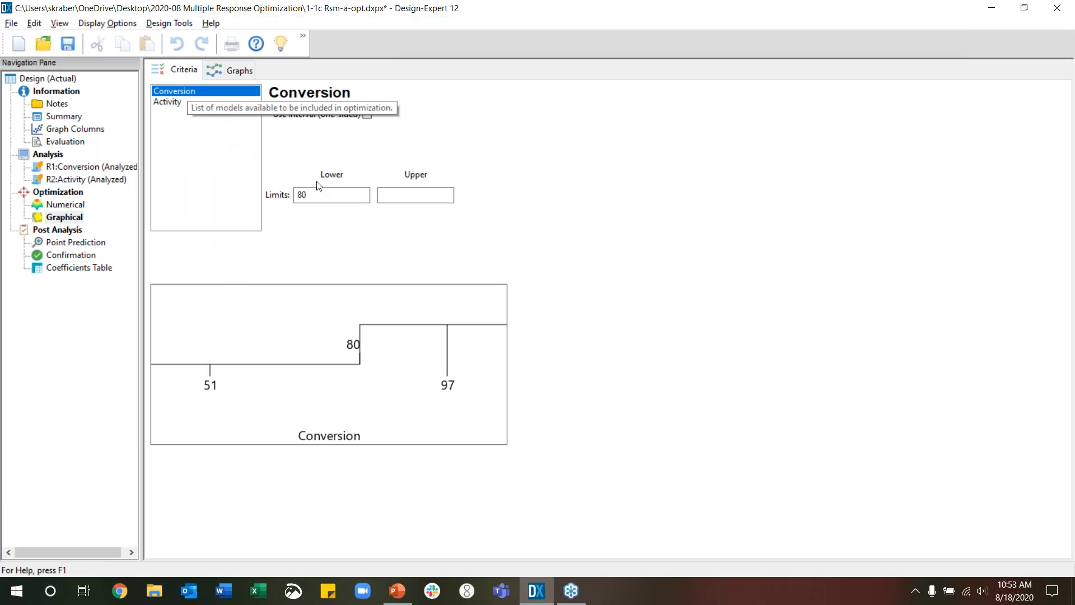
{"action": "left_click", "coordinate": [366, 114]}
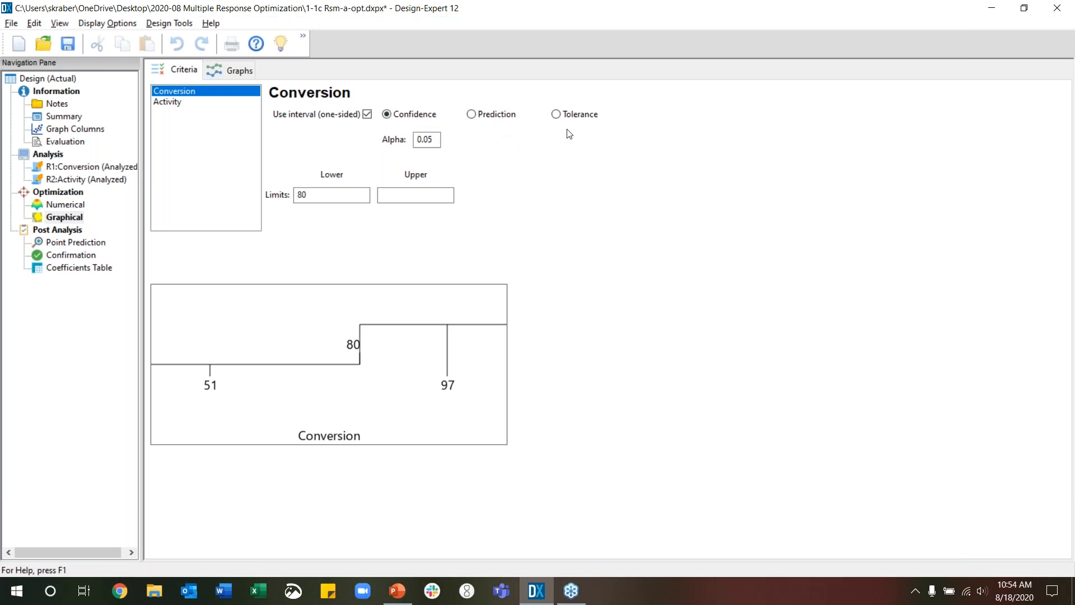
{"action": "left_click", "coordinate": [176, 103]}
{"action": "left_click", "coordinate": [368, 114]}
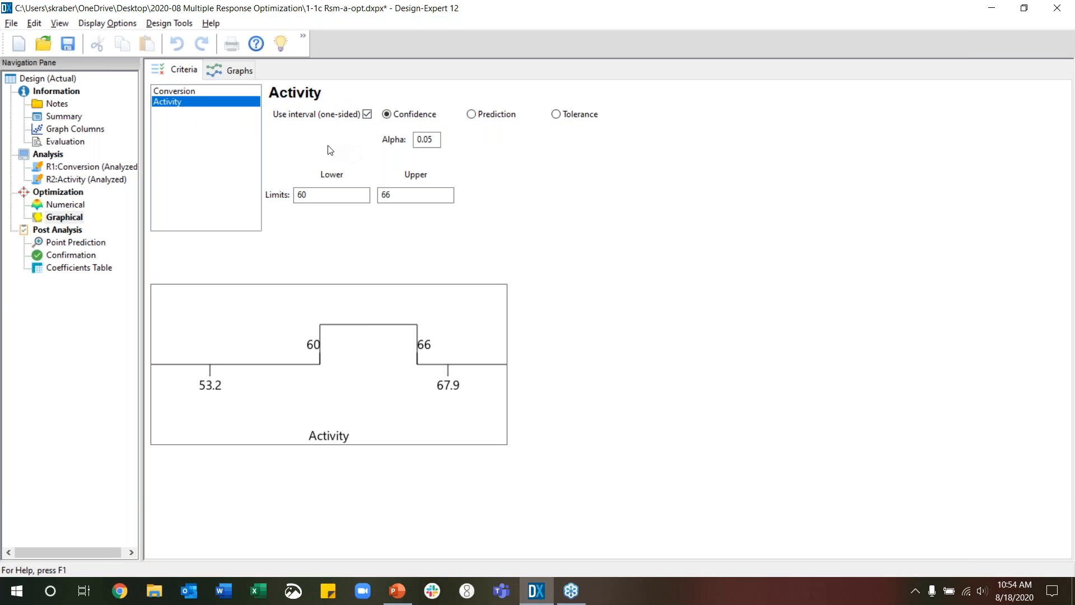
{"action": "left_click", "coordinate": [234, 71]}
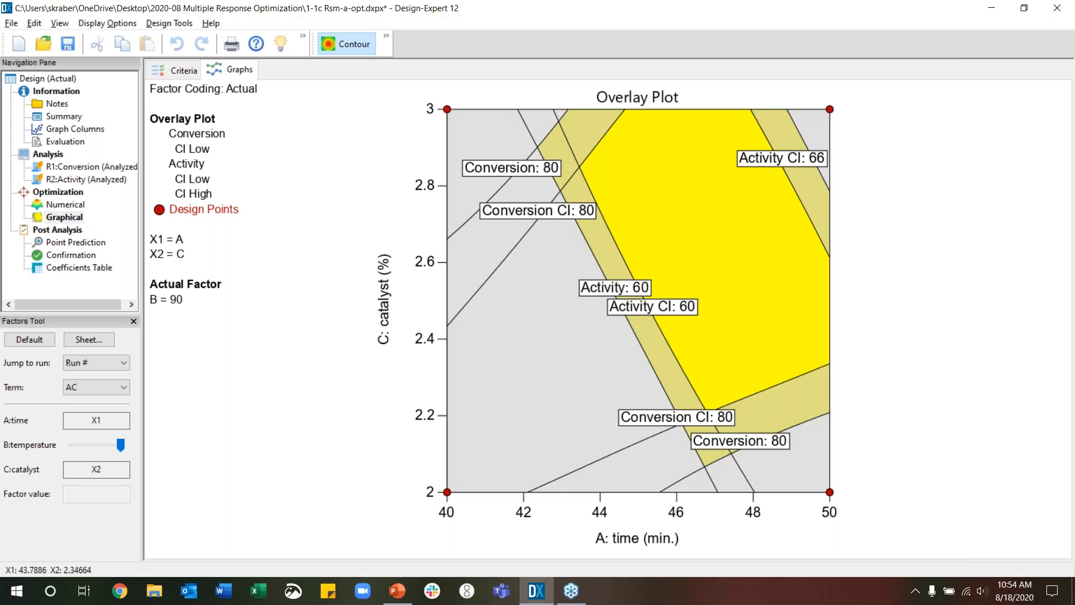
Switch to the PowerPoint slide show and advance from the Agenda to slide 53, Multiple Response Optimization Wrap-Up
{"action": "left_click", "coordinate": [398, 591]}
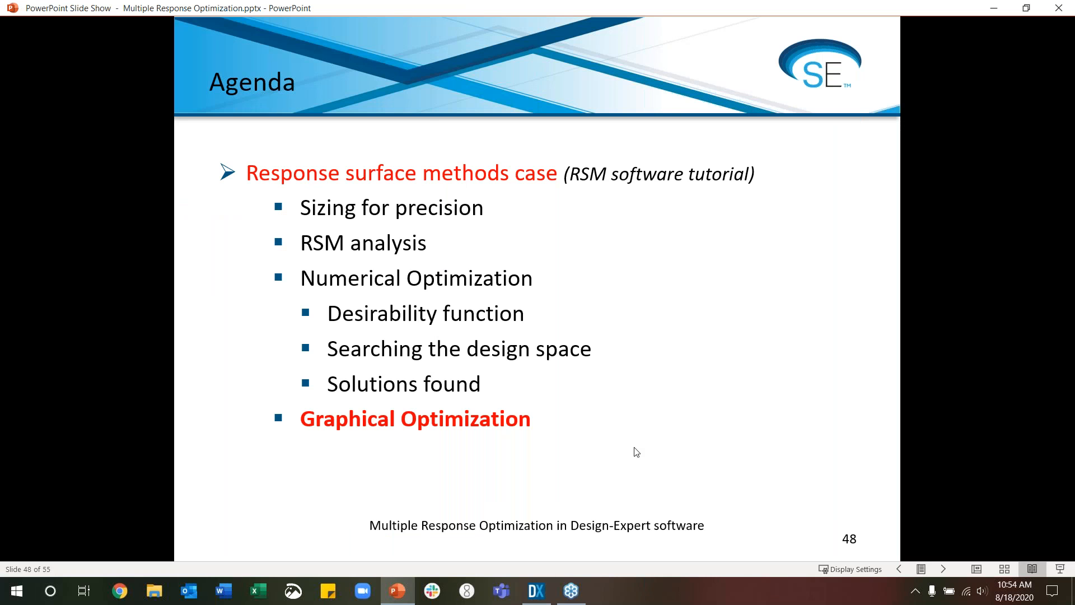
{"action": "left_click", "coordinate": [636, 451]}
{"action": "left_click", "coordinate": [637, 451]}
{"action": "left_click", "coordinate": [637, 451]}
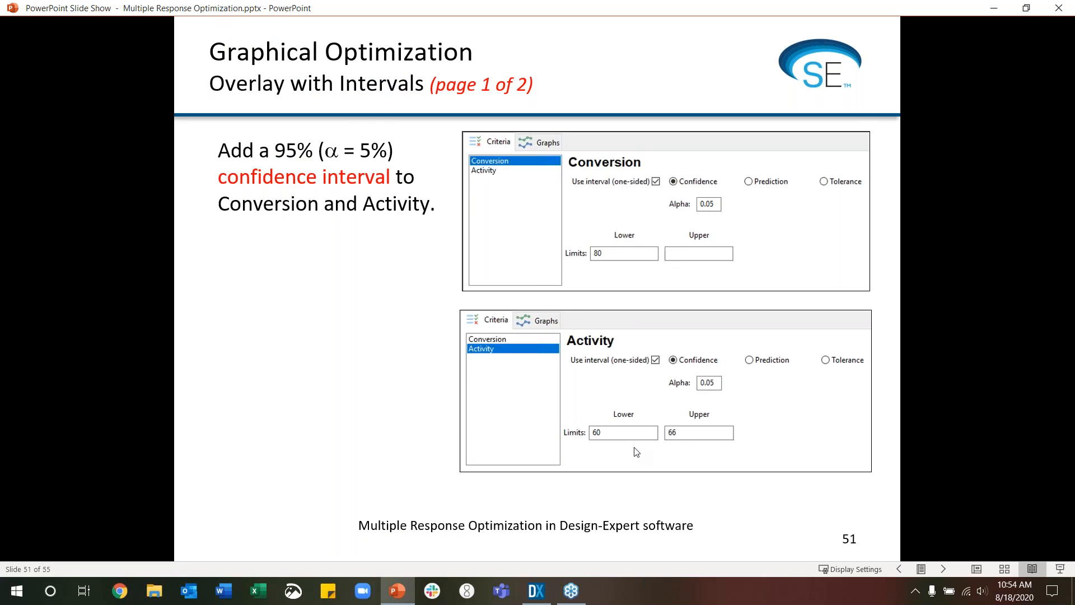
{"action": "left_click", "coordinate": [636, 451]}
{"action": "left_click", "coordinate": [637, 451]}
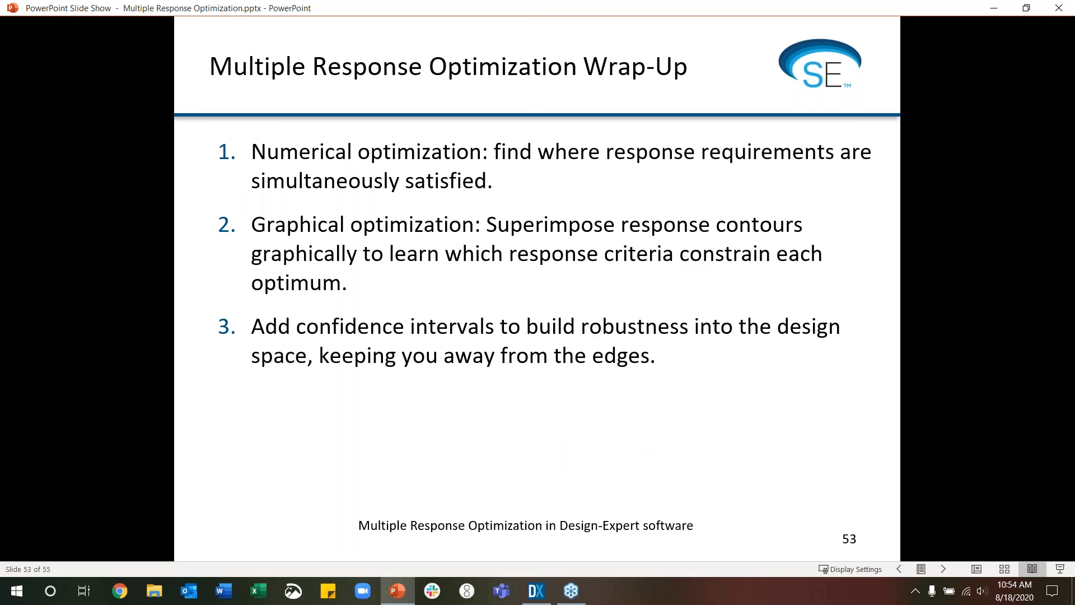